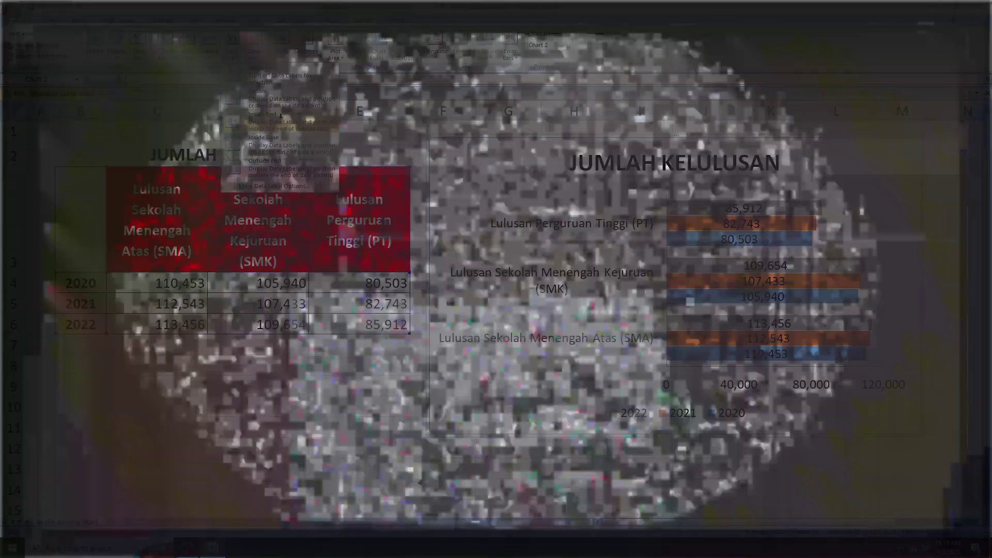
Step: Apply inside-end data labels, then delete the finished JUMLAH KELULUSAN chart from the sheet
{"action": "left_click", "coordinate": [281, 115]}
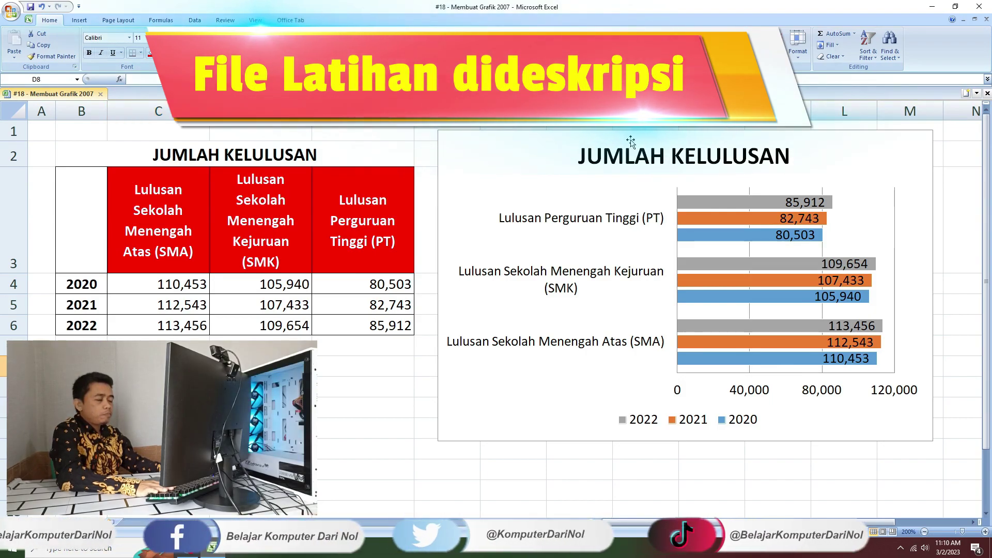
{"action": "left_click", "coordinate": [551, 143]}
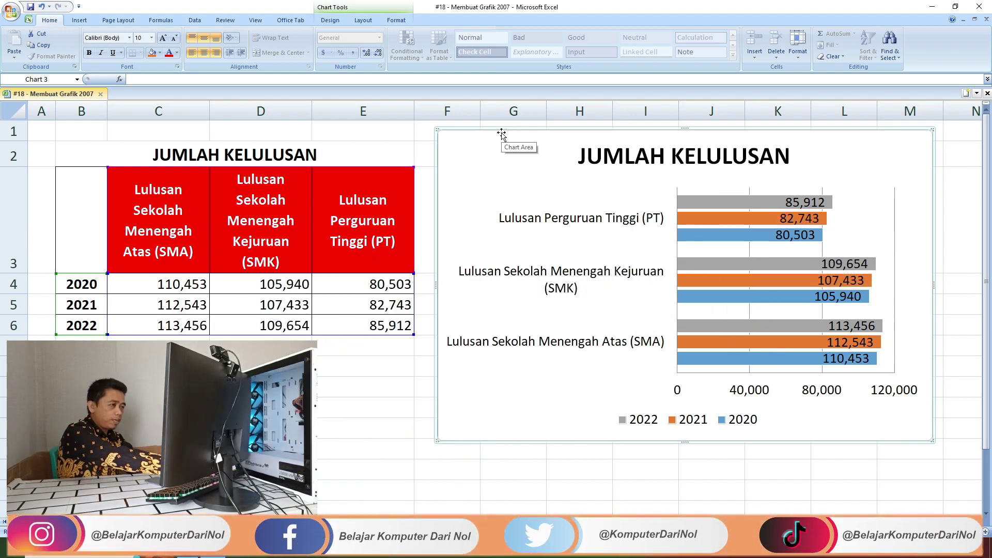
{"action": "key", "text": "Delete"}
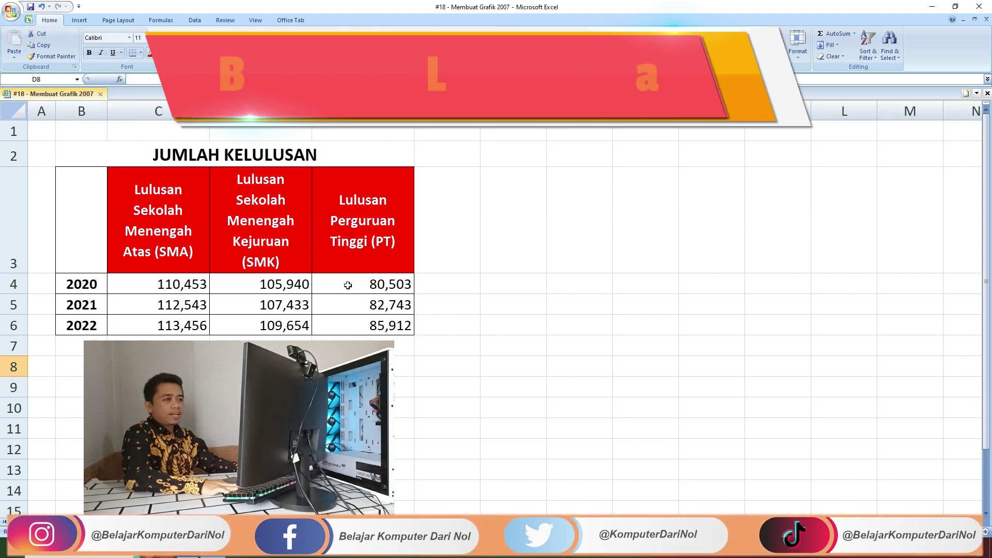
Step: Review the table's JUMLAH KELULUSAN title and SMA, SMK and PT header cells
{"action": "left_click", "coordinate": [347, 245]}
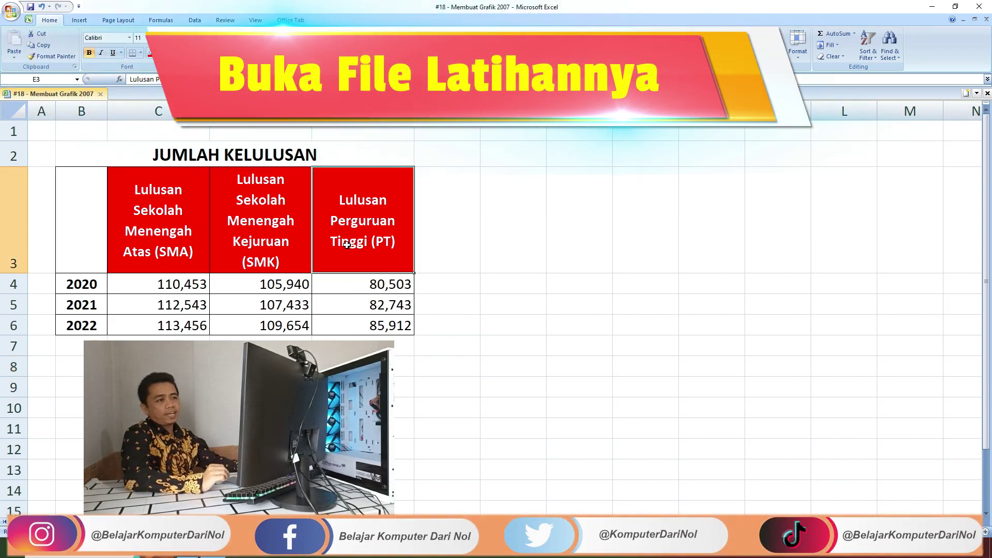
{"action": "left_click", "coordinate": [159, 223]}
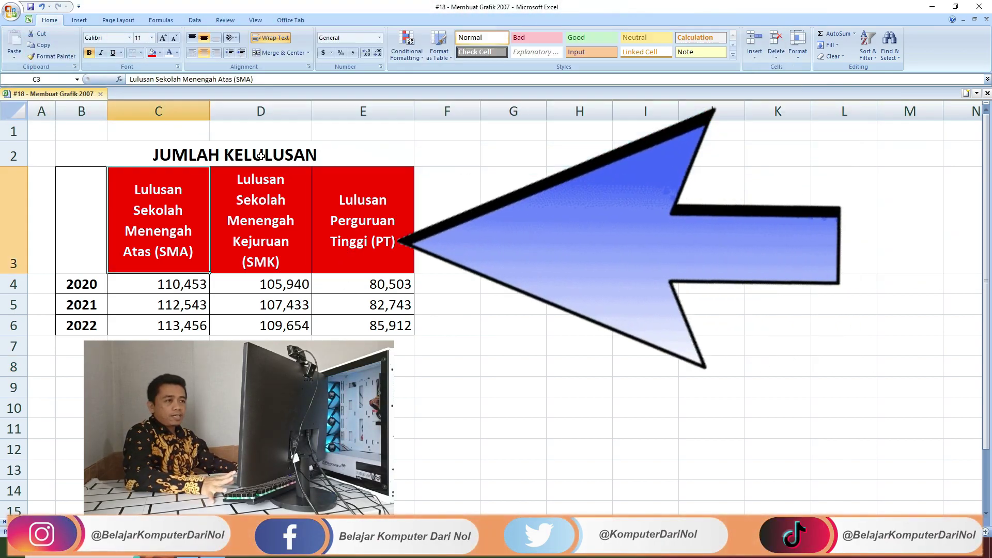
{"action": "left_click", "coordinate": [263, 165]}
{"action": "left_click_drag", "start_coordinate": [262, 164], "coordinate": [306, 325]}
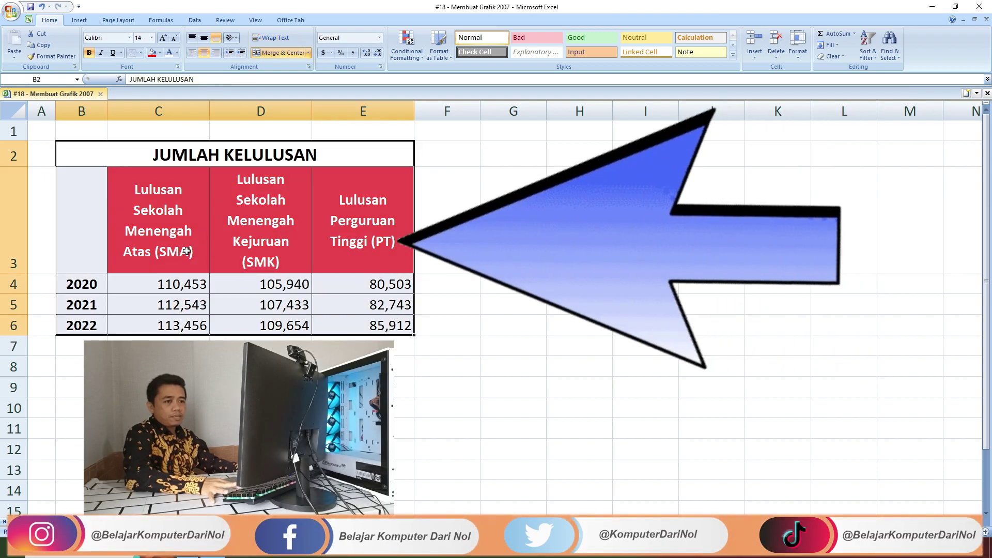
{"action": "left_click_drag", "start_coordinate": [162, 283], "coordinate": [312, 284]}
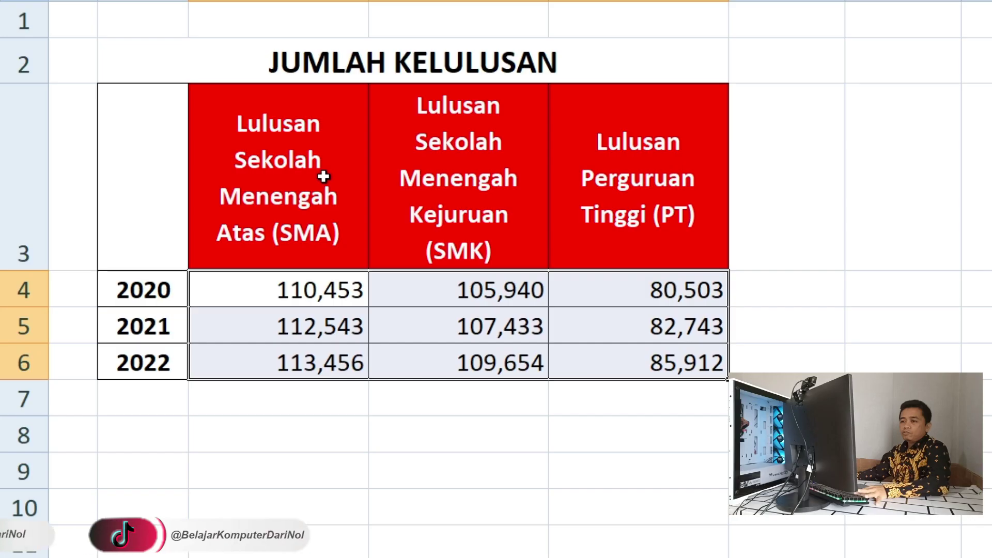
{"action": "left_click", "coordinate": [184, 220]}
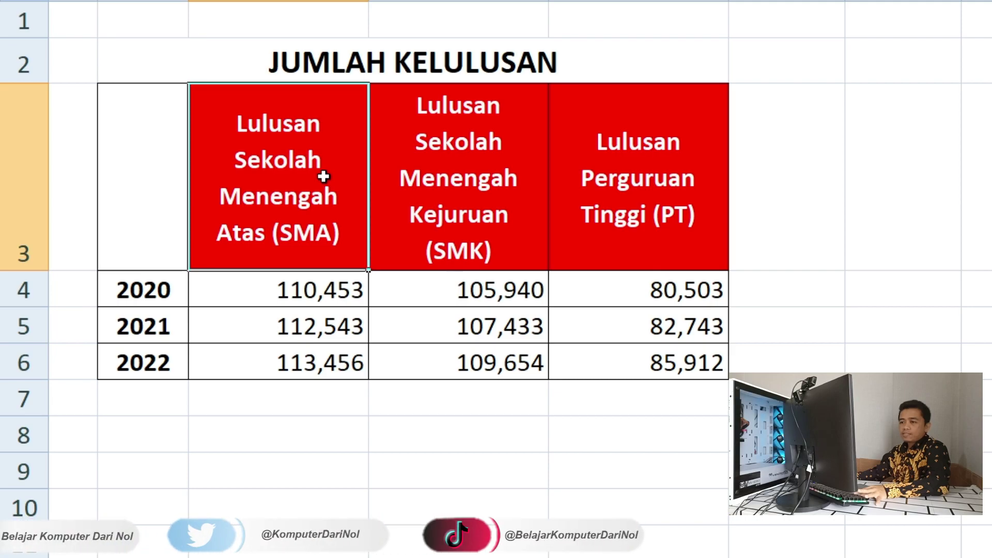
{"action": "left_click", "coordinate": [510, 203]}
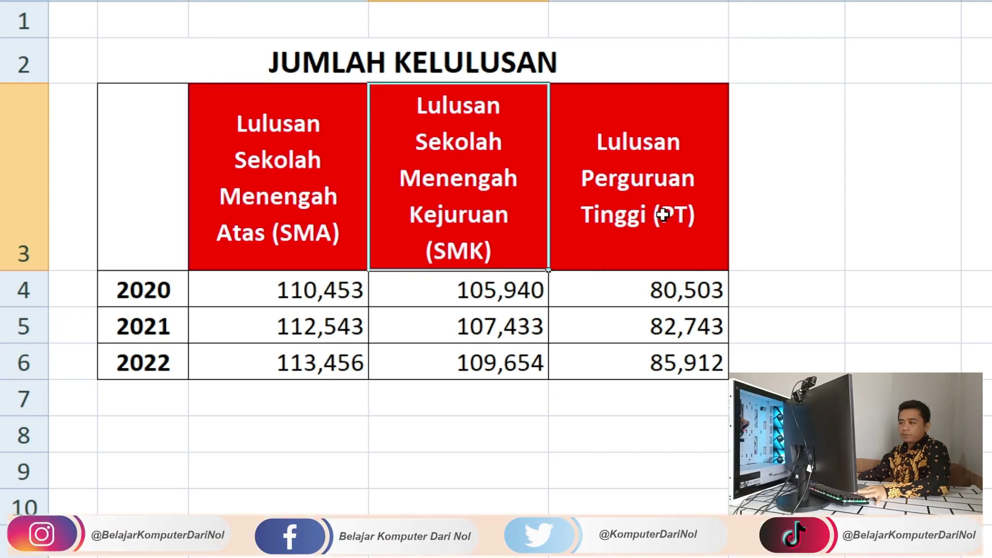
{"action": "left_click", "coordinate": [663, 215]}
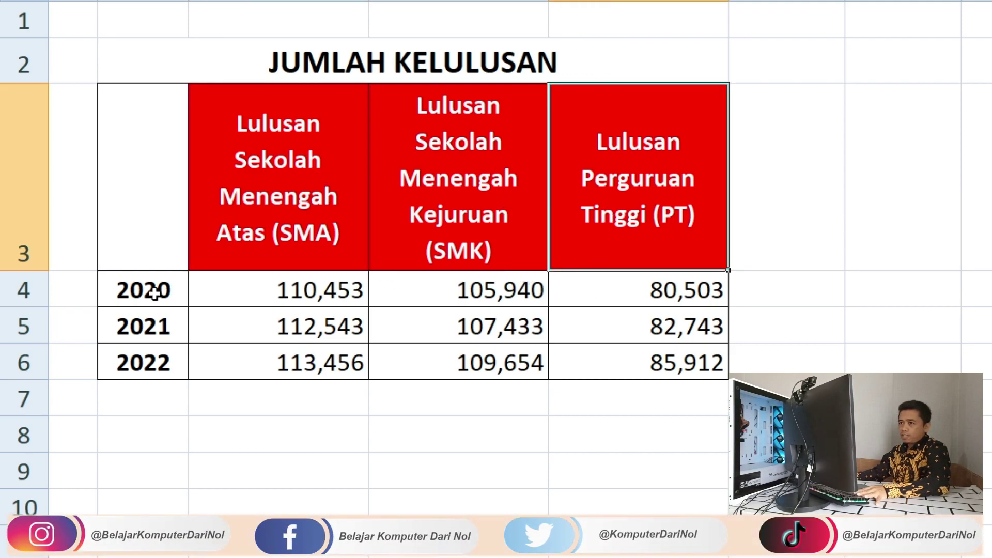
Step: Check the 2020–2022 rows of graduate figures and a few individual values
{"action": "mouse_move", "coordinate": [154, 292]}
{"action": "left_mouse_down"}
{"action": "mouse_move", "coordinate": [483, 324]}
{"action": "mouse_move", "coordinate": [600, 355]}
{"action": "left_mouse_up"}
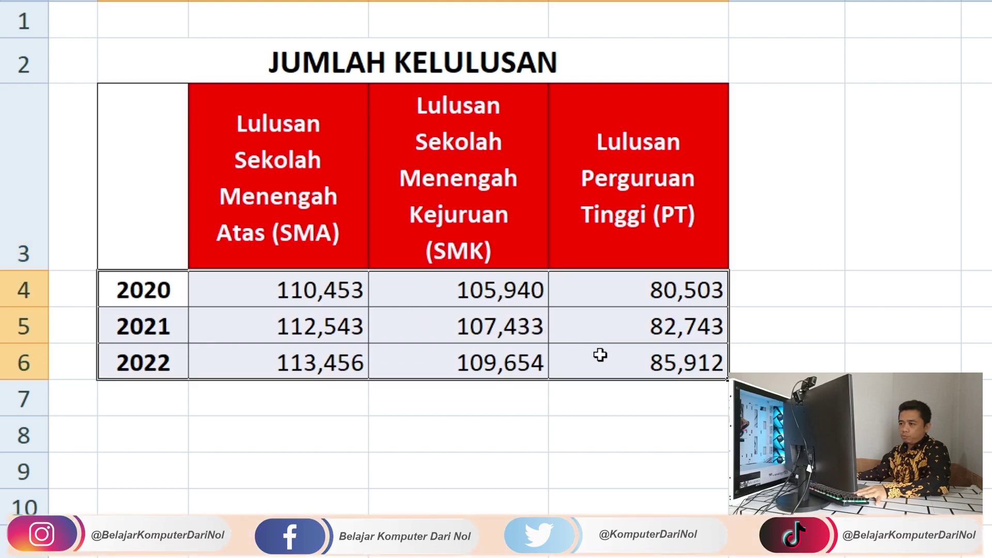
{"action": "left_click", "coordinate": [355, 325]}
{"action": "left_click", "coordinate": [452, 321]}
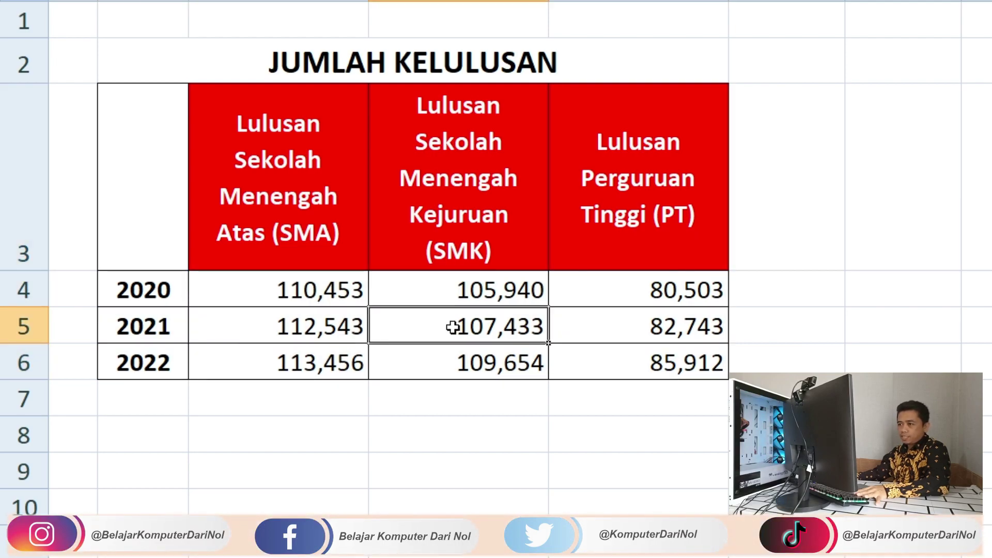
{"action": "key", "text": "Up"}
{"action": "key", "text": "Right"}
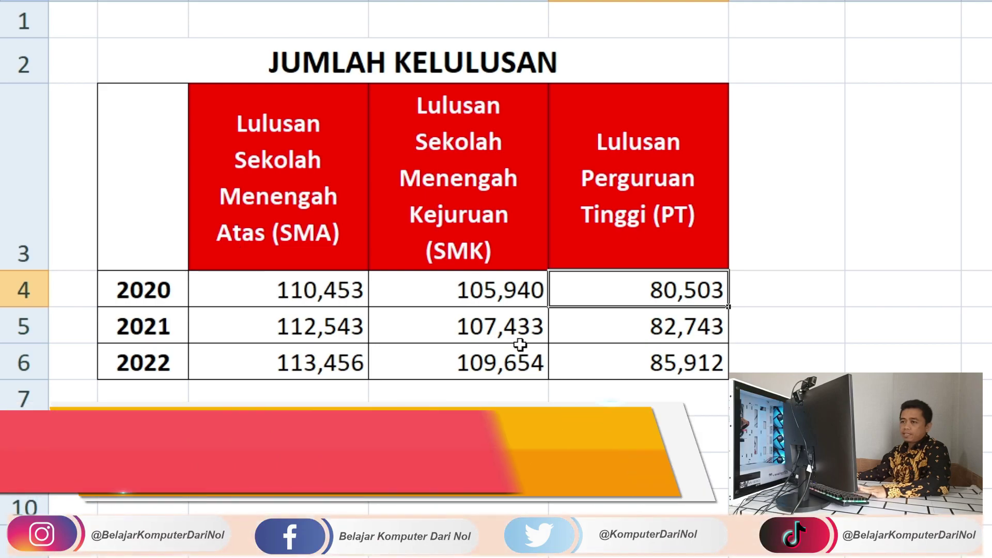
Step: Select the headers and yearly figures in B3:E6 as the chart data
{"action": "left_click_drag", "start_coordinate": [162, 159], "coordinate": [632, 349]}
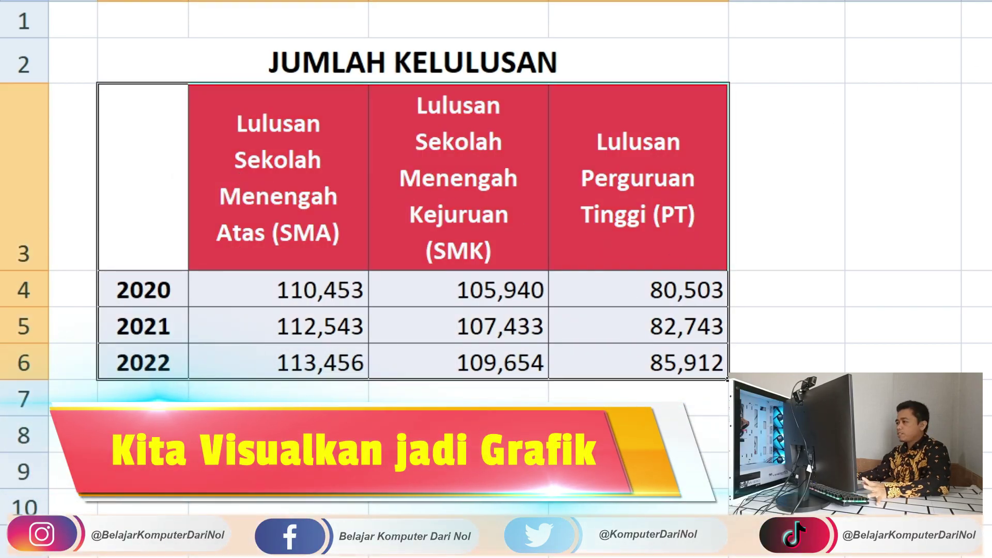
{"action": "left_click", "coordinate": [617, 421]}
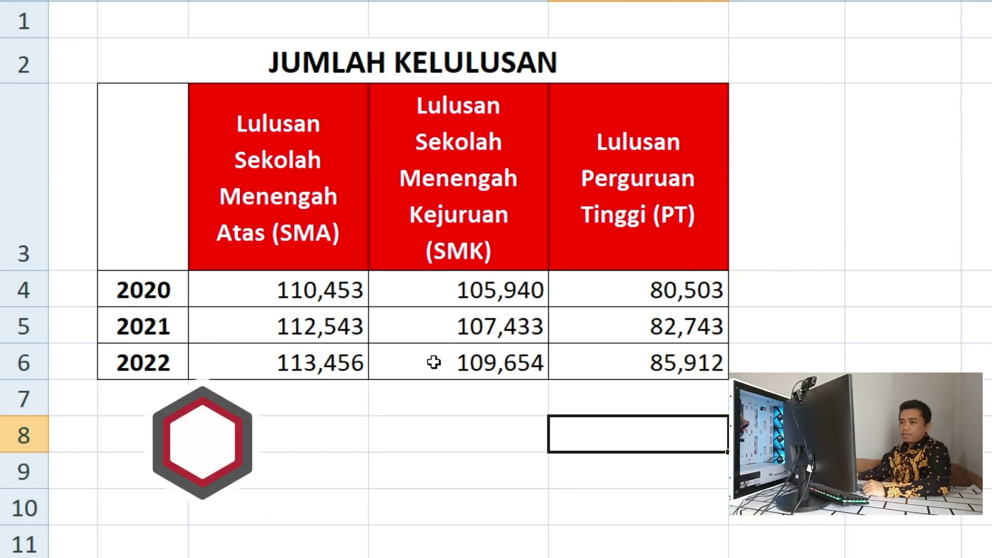
{"action": "left_click_drag", "start_coordinate": [161, 164], "coordinate": [695, 364]}
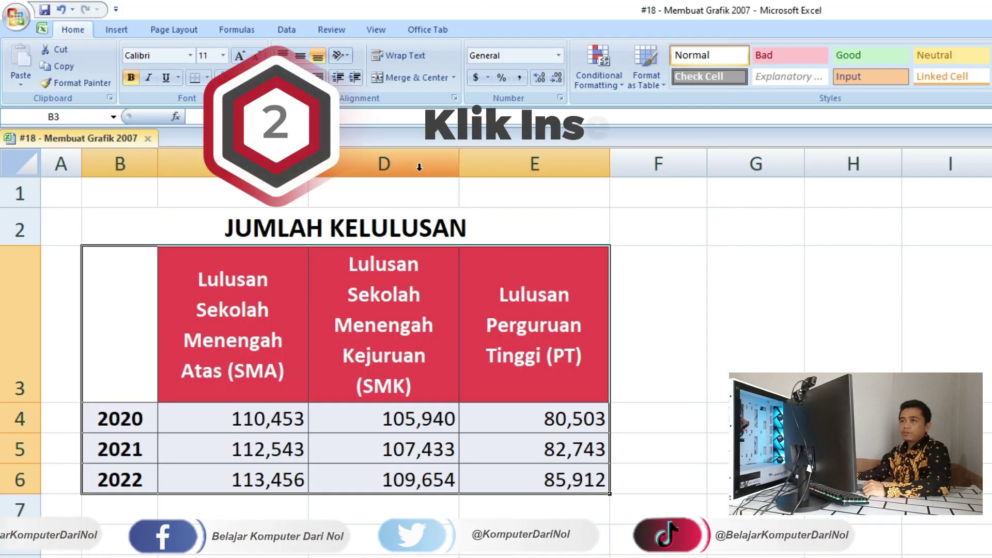
Step: Insert a Clustered Bar chart of the table from the Insert Chart dialog's Bar types
{"action": "left_click", "coordinate": [108, 32]}
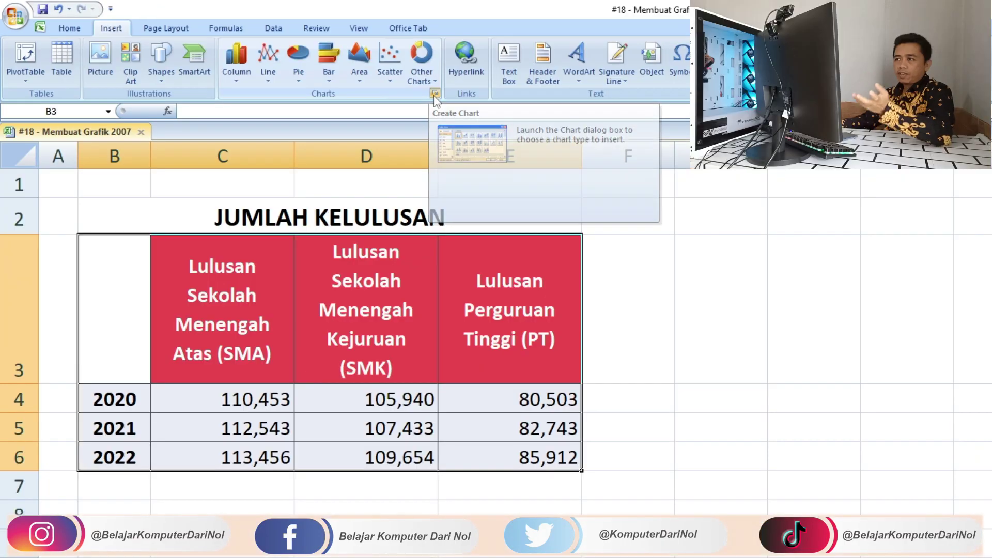
{"action": "left_click", "coordinate": [630, 135]}
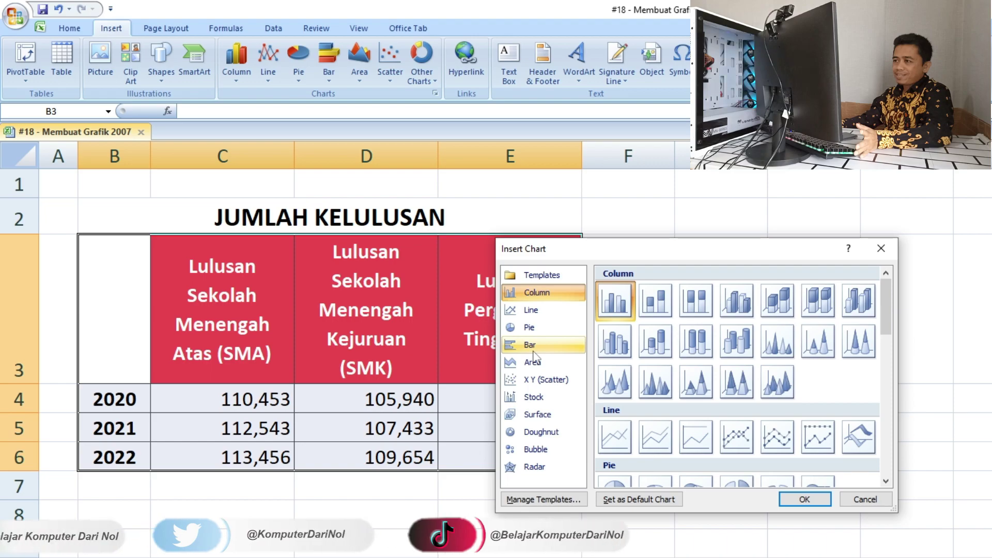
{"action": "left_click", "coordinate": [533, 351]}
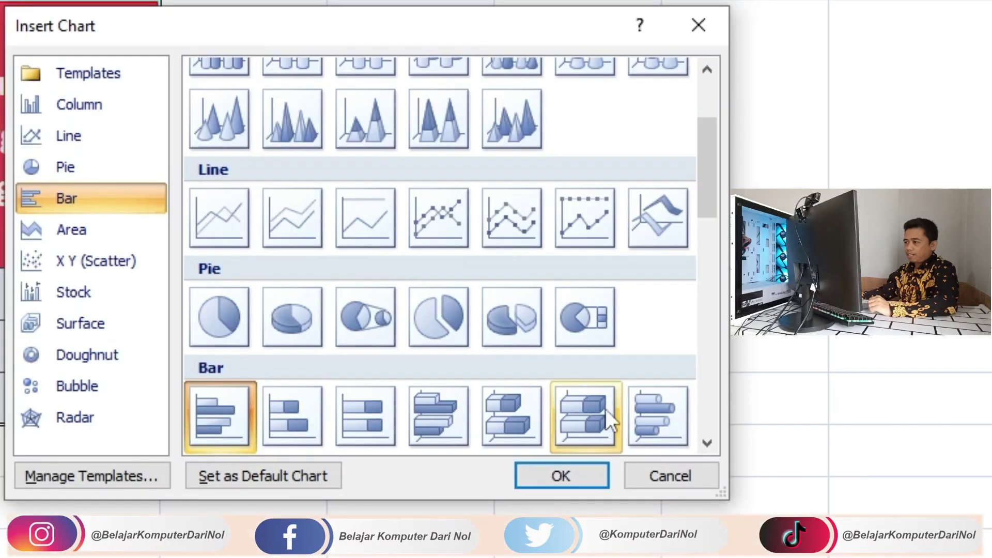
{"action": "scroll", "coordinate": [701, 442], "scroll_direction": "down", "scroll_amount": 3}
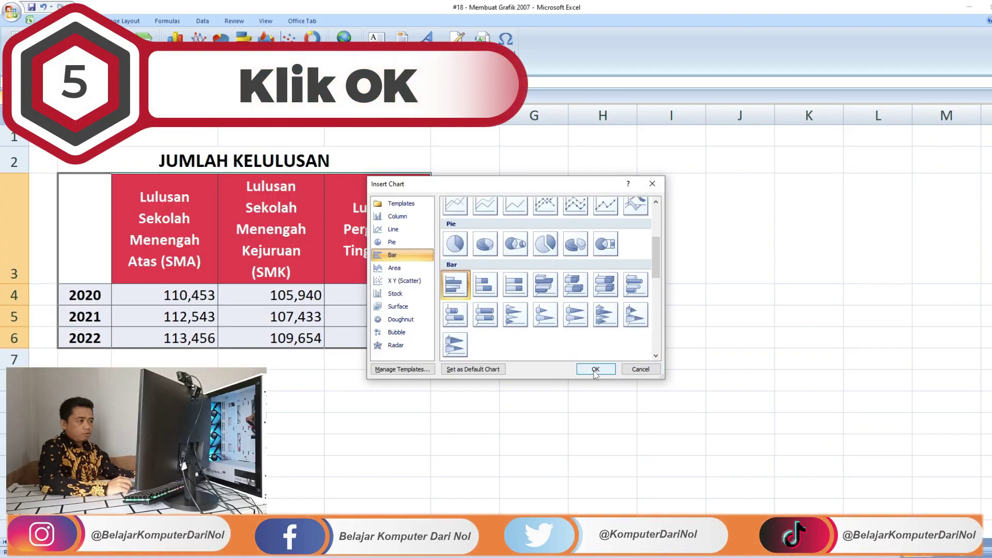
{"action": "left_click", "coordinate": [595, 370]}
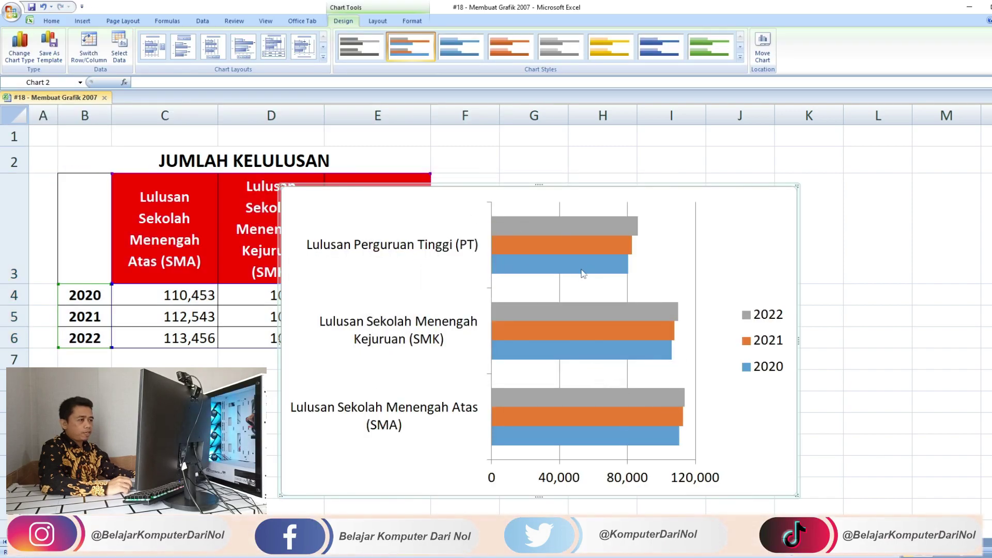
Step: Move the chart beside the table over columns F–M, nudged slightly right and down
{"action": "left_click_drag", "start_coordinate": [535, 197], "coordinate": [702, 144]}
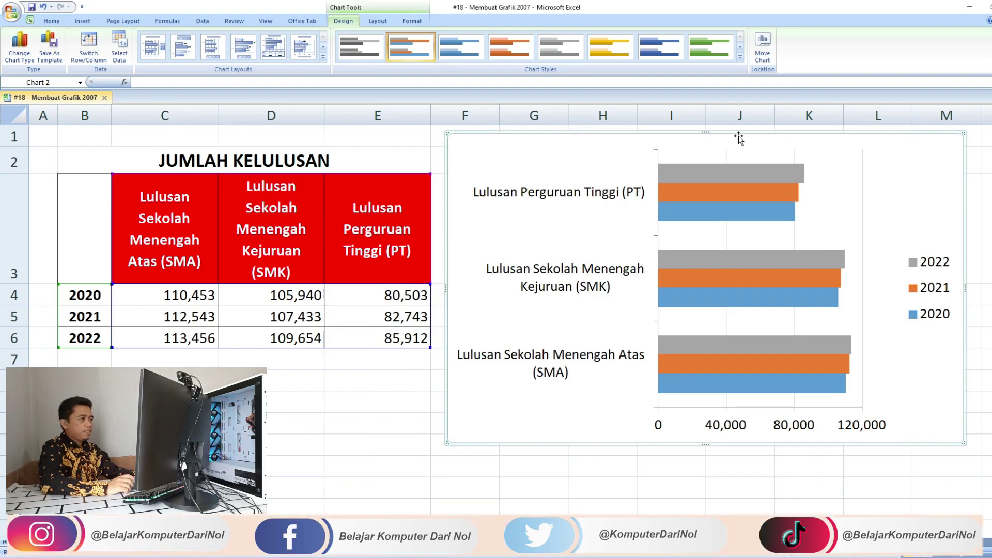
{"action": "left_click_drag", "start_coordinate": [740, 136], "coordinate": [742, 147]}
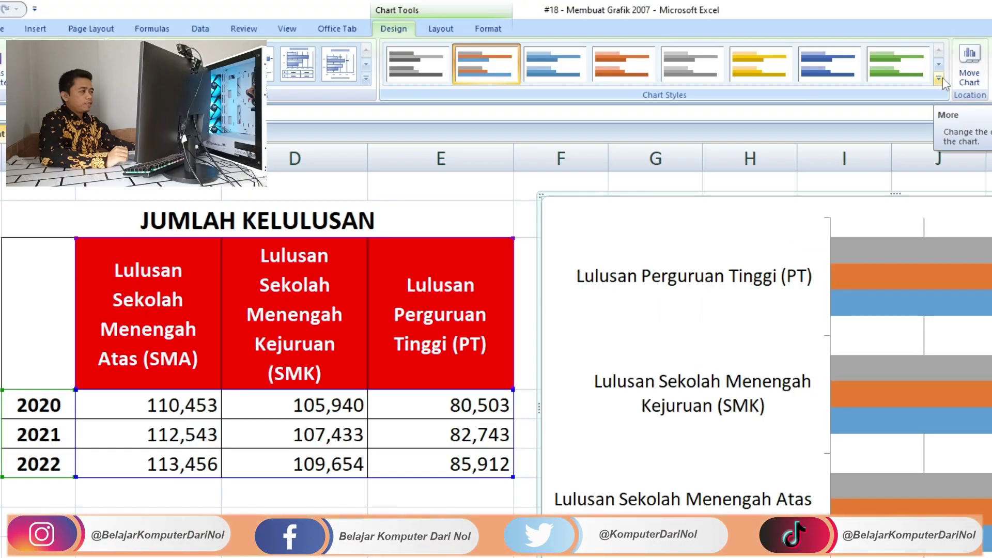
Step: Apply a green chart style, then switch to the gray, orange and blue Style 10
{"action": "left_click", "coordinate": [939, 80]}
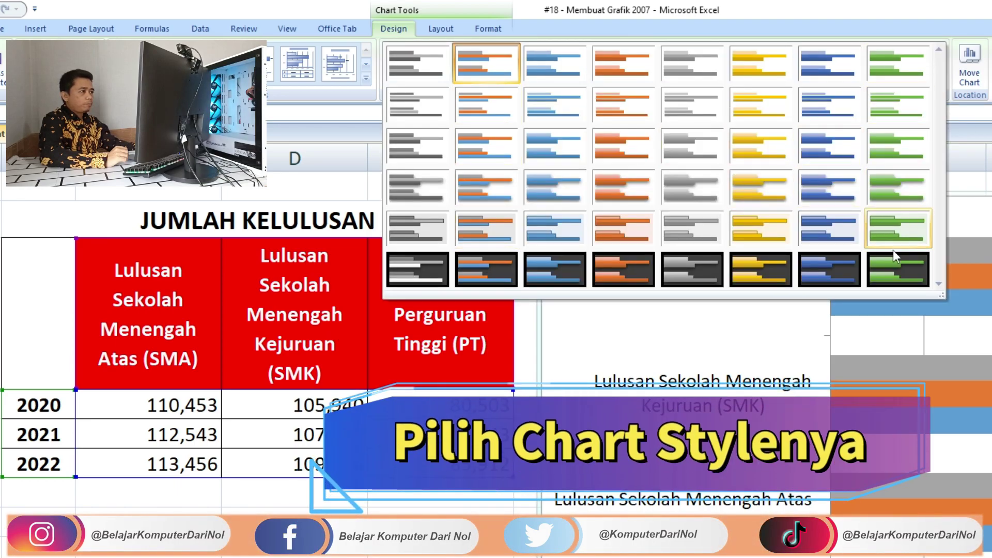
{"action": "left_click", "coordinate": [904, 240]}
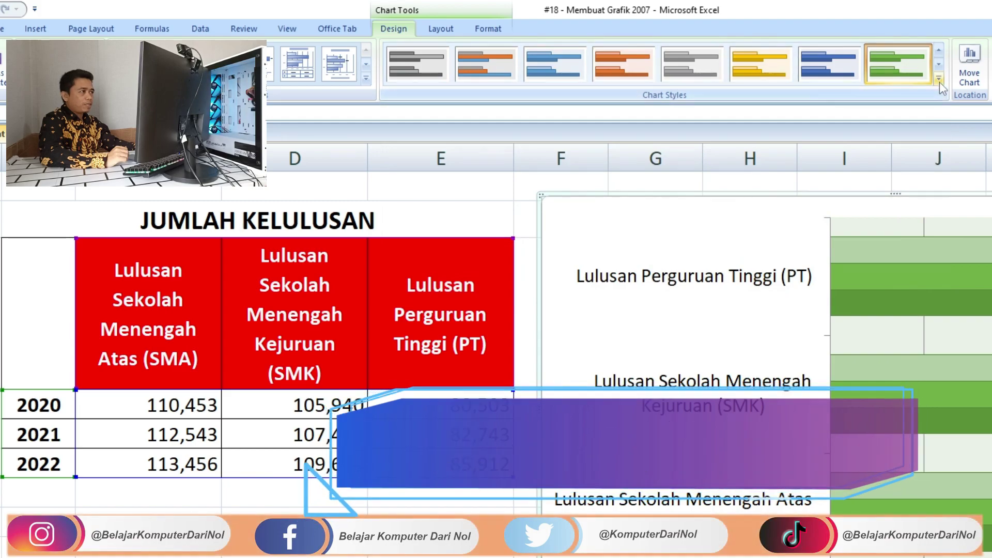
{"action": "left_click", "coordinate": [942, 85]}
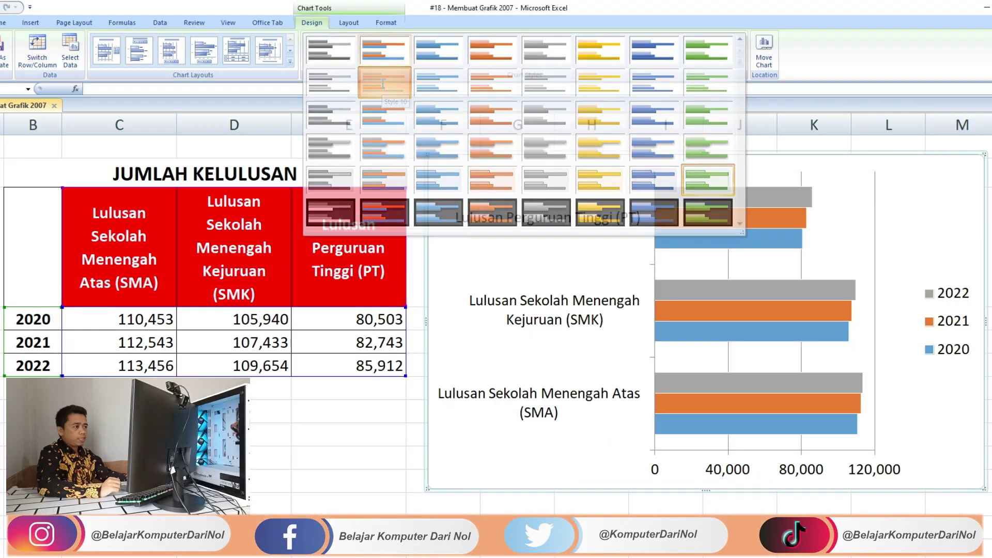
{"action": "left_click", "coordinate": [485, 112]}
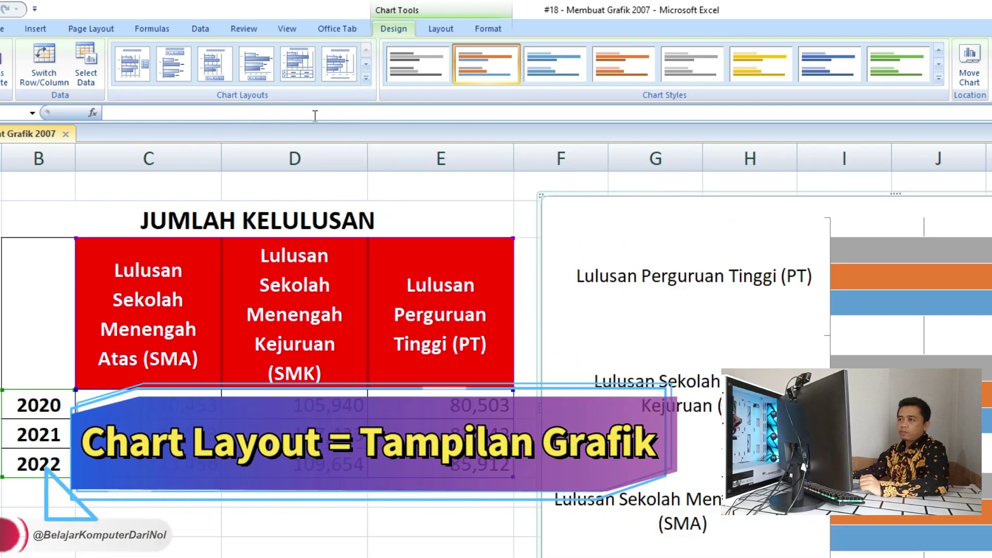
Step: Apply the chart layout with value labels on each bar and the year legend at the bottom
{"action": "left_click", "coordinate": [366, 80]}
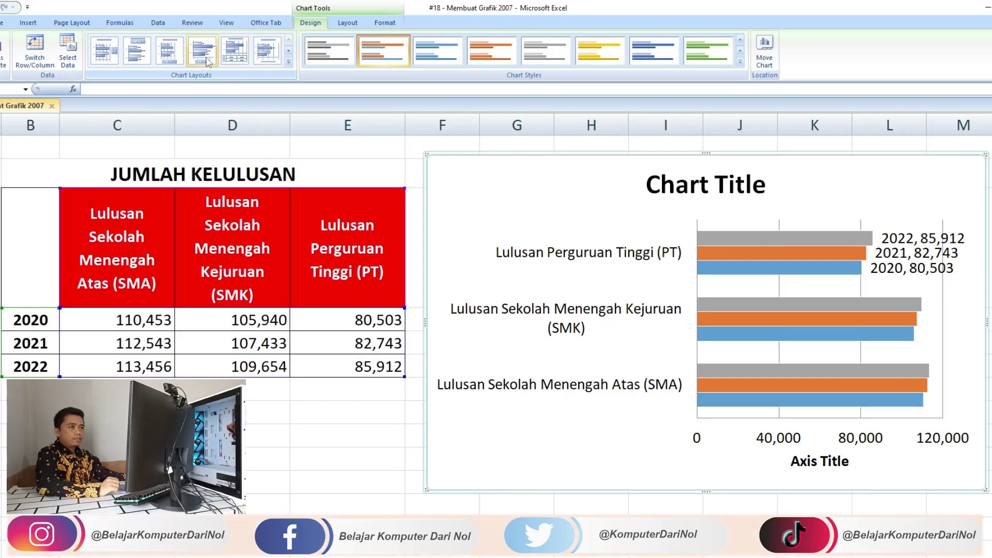
{"action": "left_click", "coordinate": [207, 58]}
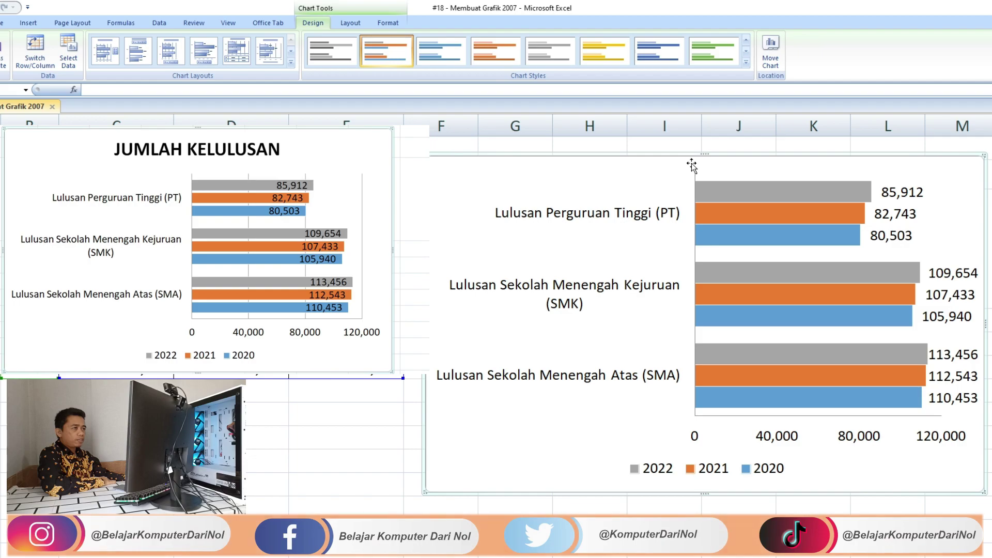
{"action": "left_click", "coordinate": [350, 25]}
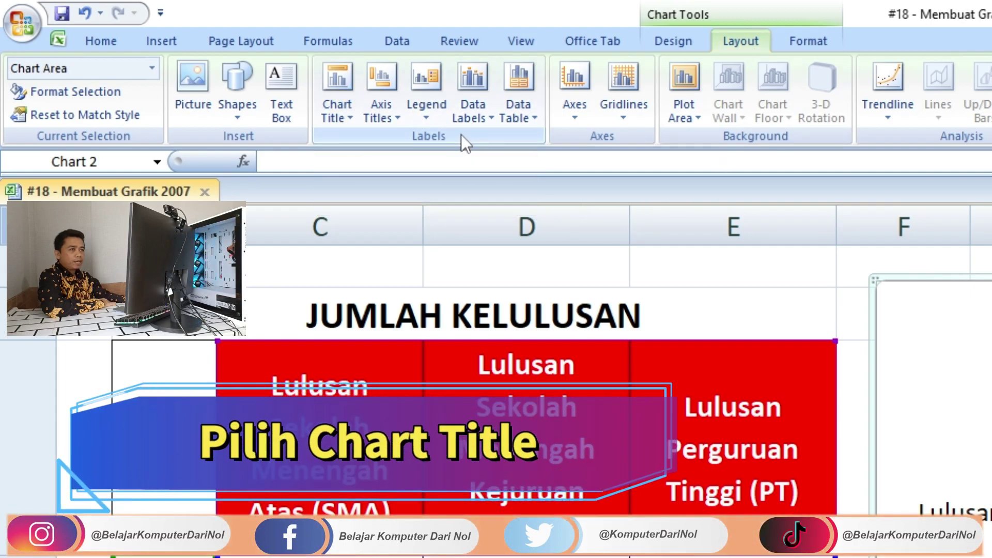
Step: Place a chart title above the chart and clear its placeholder text
{"action": "left_click", "coordinate": [340, 113]}
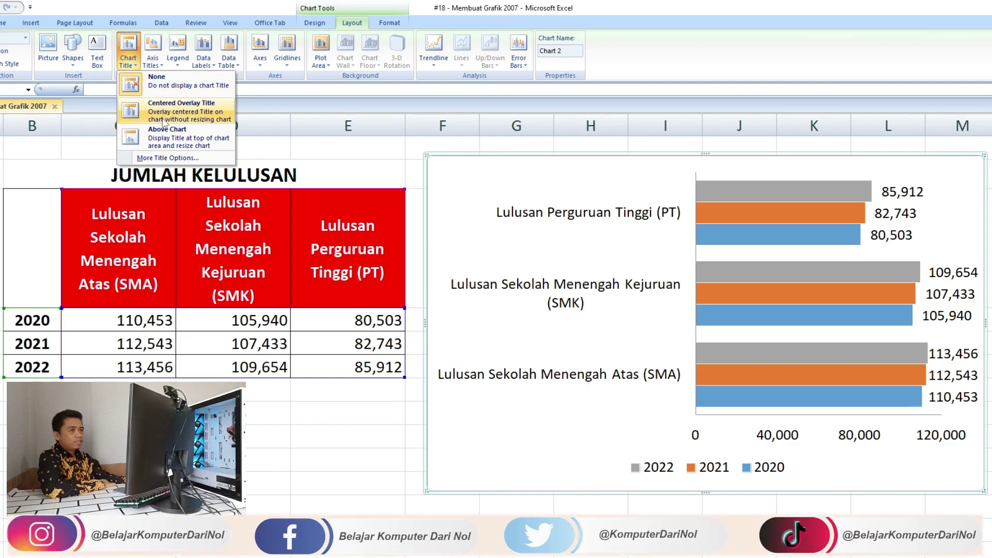
{"action": "left_click", "coordinate": [163, 122]}
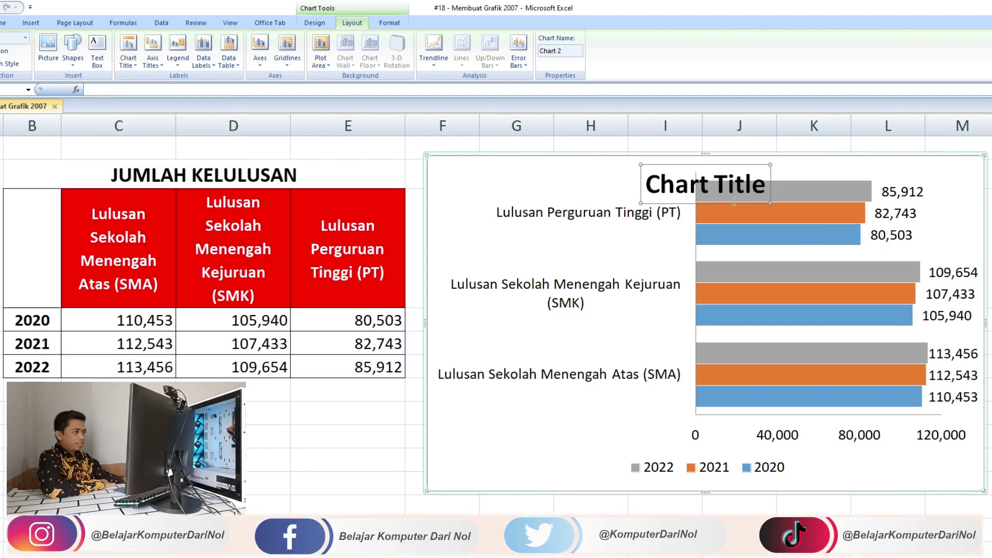
{"action": "left_click", "coordinate": [129, 60]}
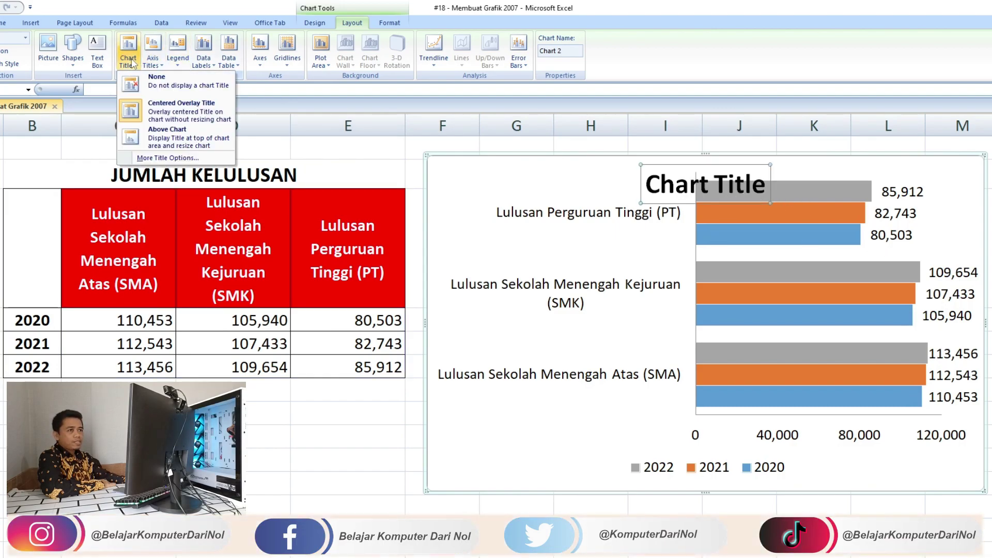
{"action": "left_click", "coordinate": [166, 143]}
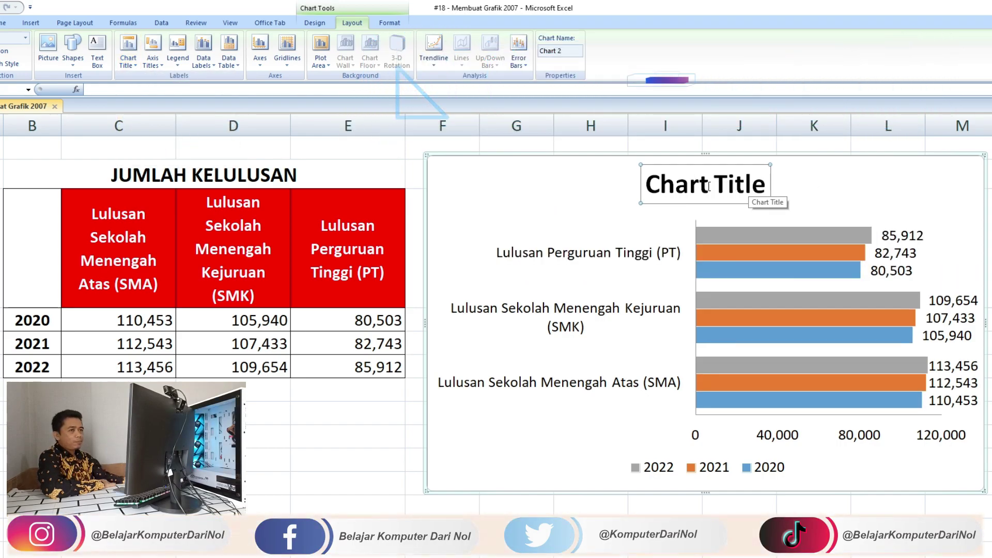
{"action": "triple_click", "coordinate": [652, 183]}
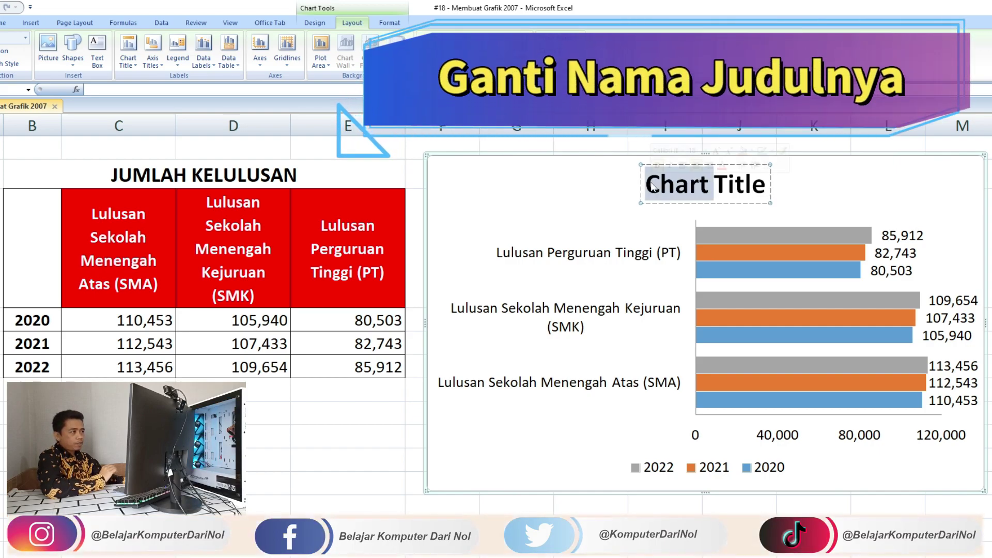
{"action": "key", "text": "BackSpace"}
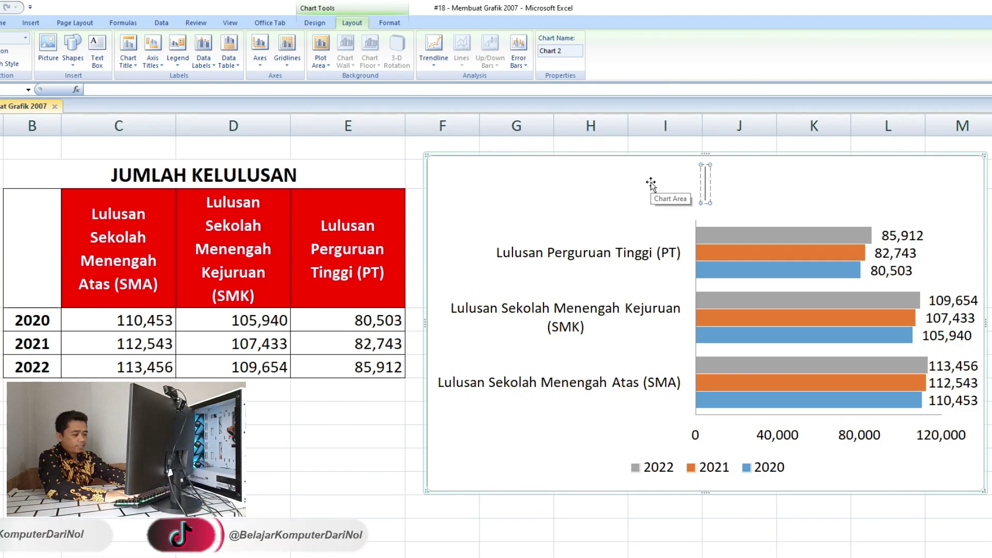
Step: Title the chart JUMLAH KELULUSAN and set the data labels to Inside End
{"action": "type", "text": "JUMLAH KELULUSAN"}
{"action": "left_click", "coordinate": [902, 236]}
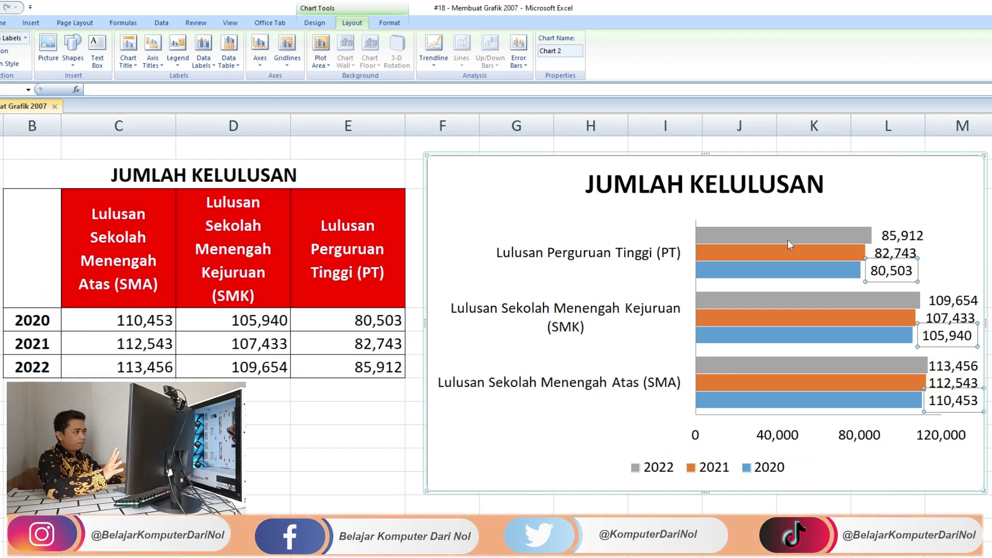
{"action": "left_click", "coordinate": [951, 233]}
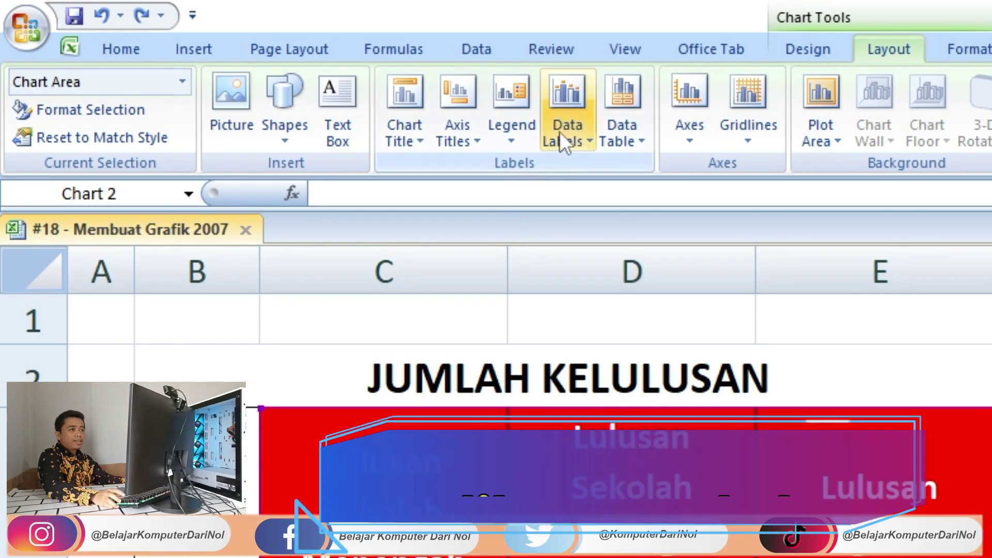
{"action": "left_click", "coordinate": [572, 131]}
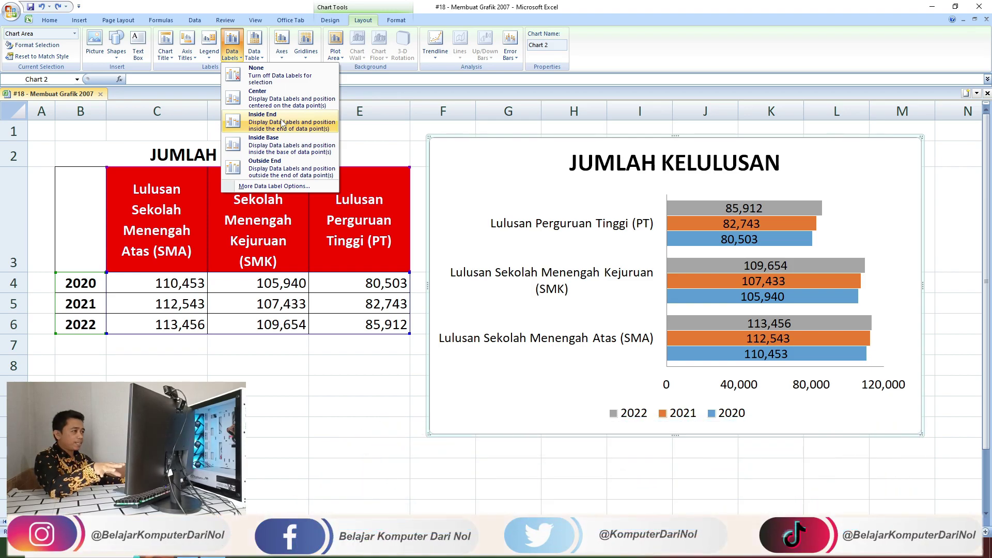
{"action": "left_click", "coordinate": [282, 123]}
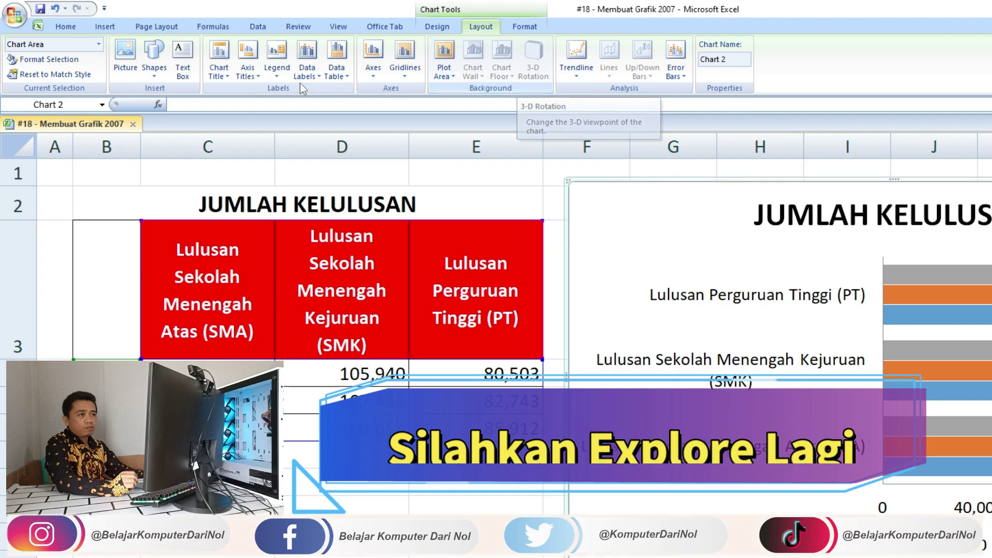
Step: Switch between the Chart Tools Design and Layout tabs, ending on Design
{"action": "left_click", "coordinate": [439, 29]}
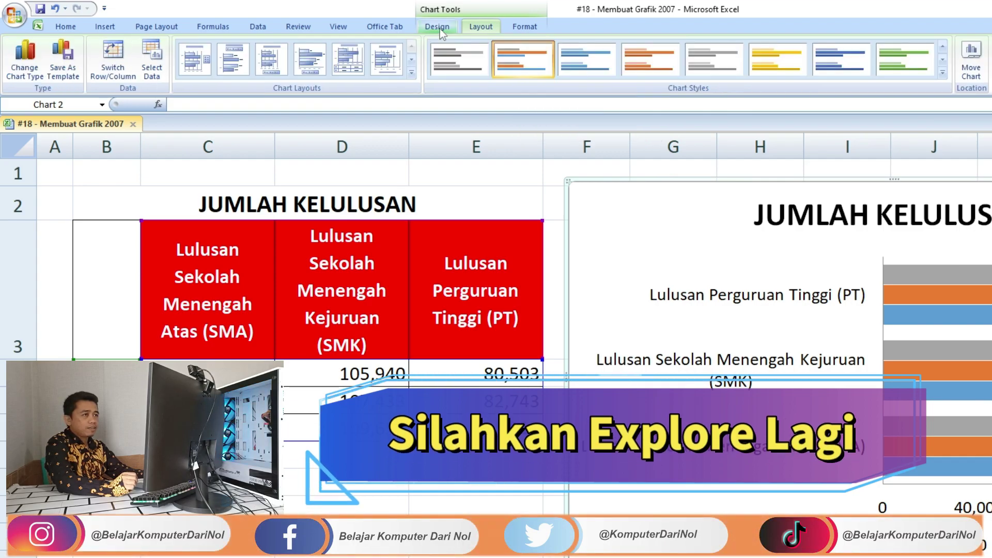
{"action": "left_click", "coordinate": [473, 30]}
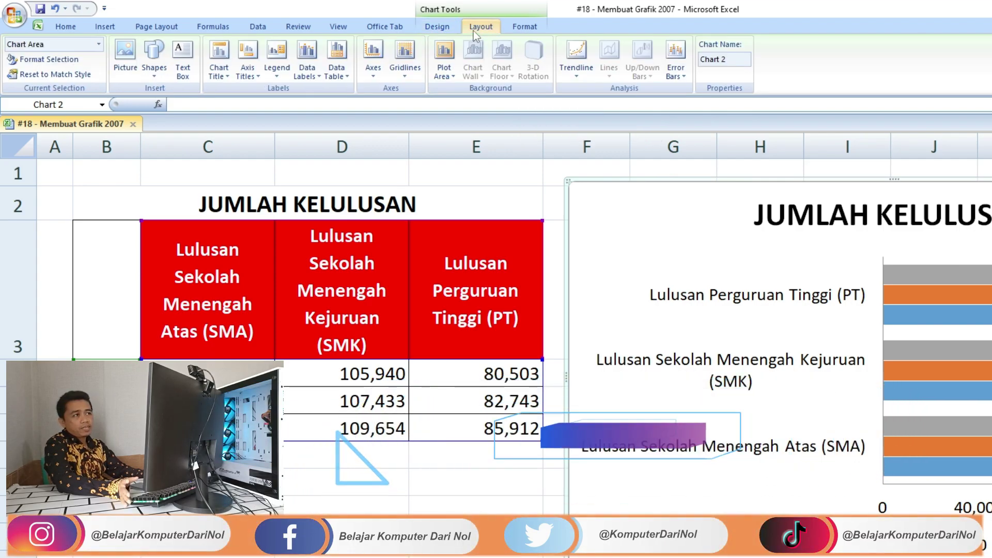
{"action": "left_click", "coordinate": [434, 28]}
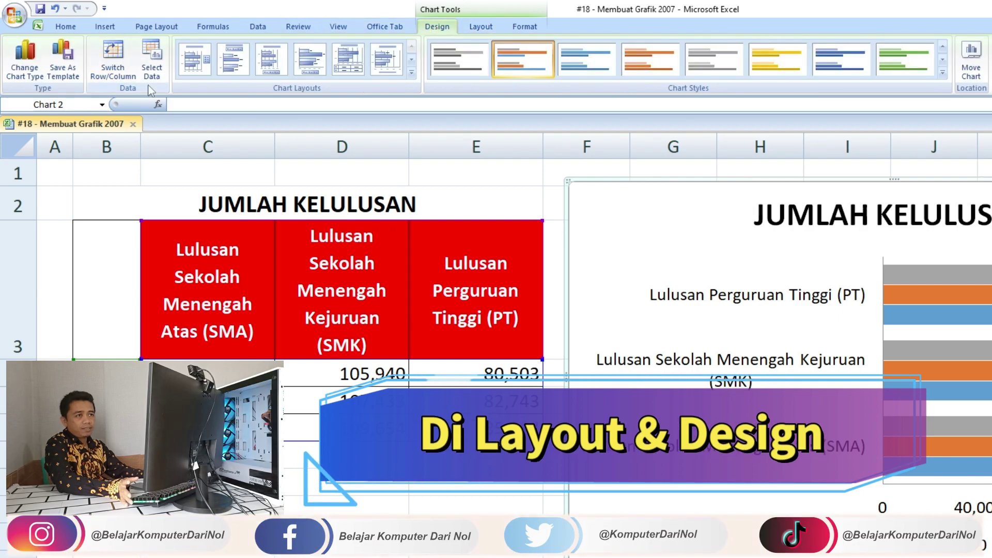